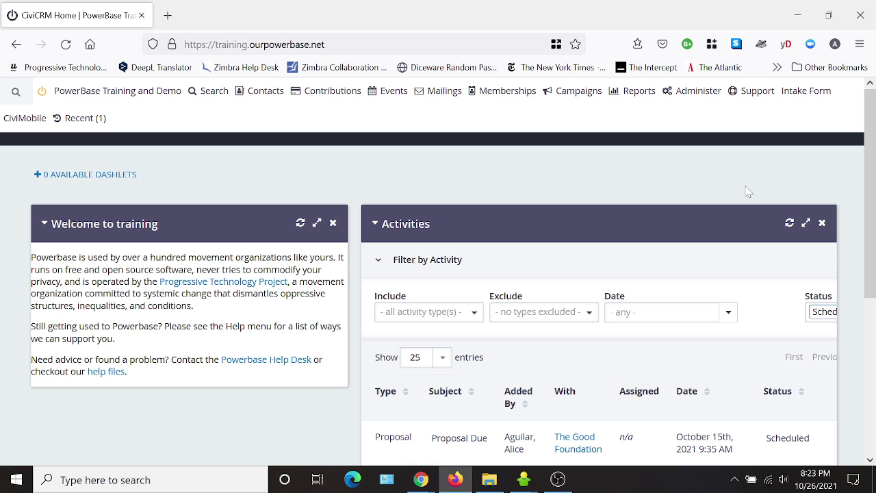
Open the PTP Youth Leadership Program Application webform for editing from the site's Drupal content administration
{"action": "mouse_move", "coordinate": [693, 99]}
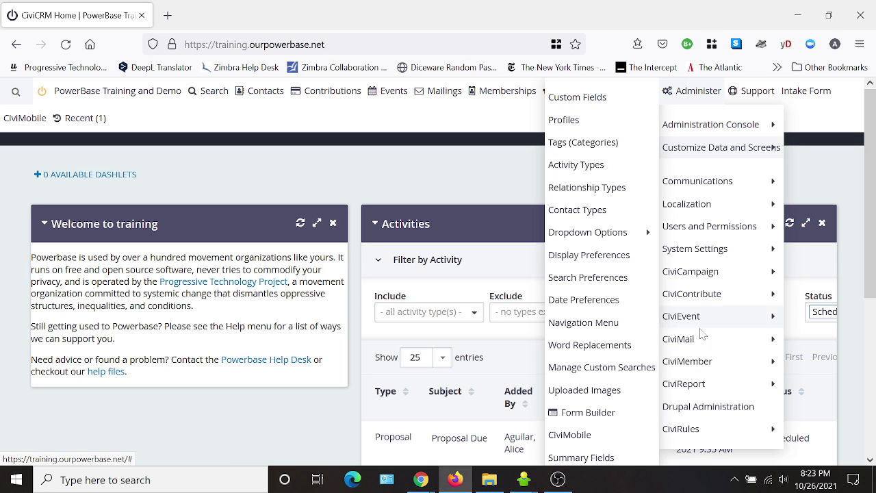
{"action": "left_click", "coordinate": [695, 409]}
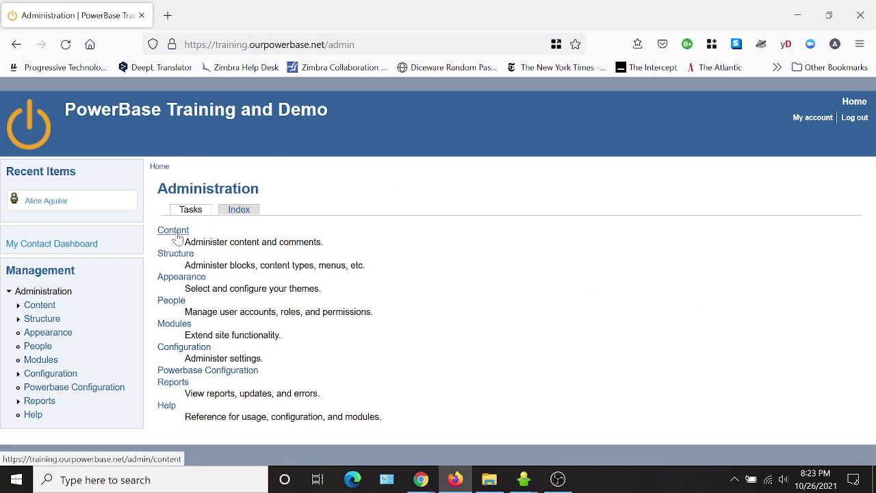
{"action": "left_click", "coordinate": [174, 232]}
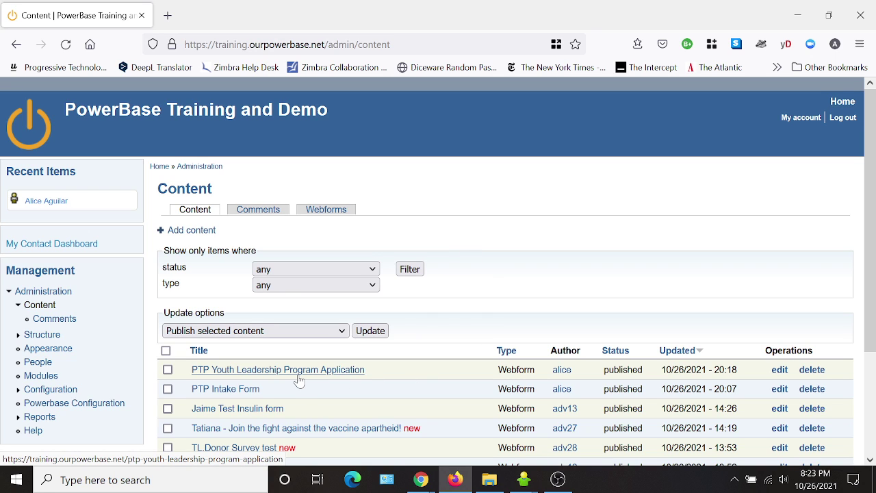
{"action": "left_click", "coordinate": [779, 369]}
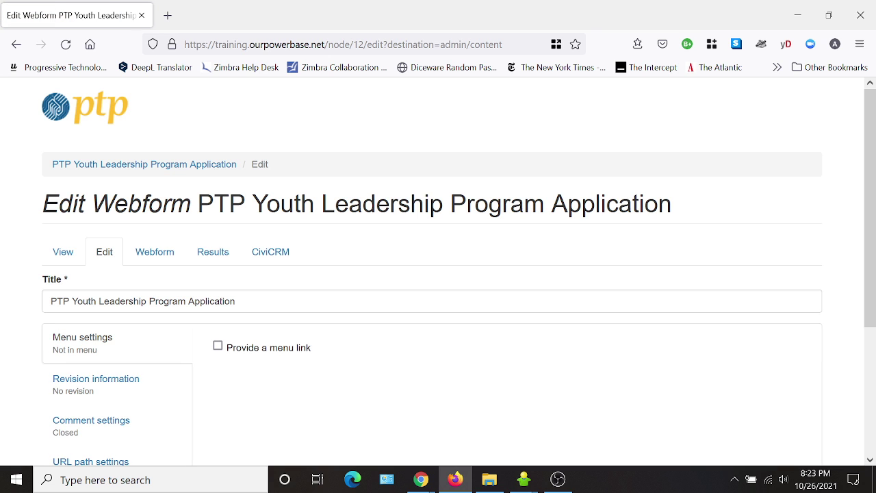
Open the webform's component list and look through its existing fields and fieldsets
{"action": "scroll", "coordinate": [780, 371], "scroll_direction": "down", "scroll_amount": 1}
{"action": "scroll", "coordinate": [780, 371], "scroll_direction": "down", "scroll_amount": 3}
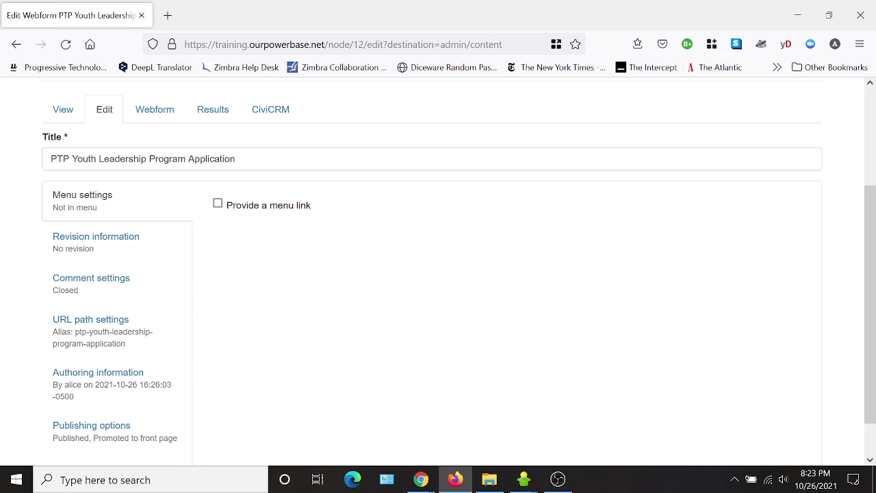
{"action": "left_click", "coordinate": [168, 116]}
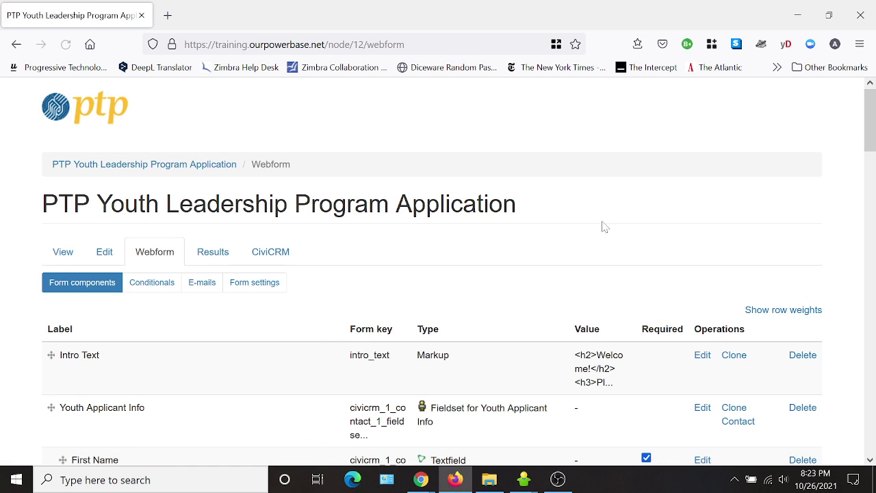
{"action": "scroll", "coordinate": [603, 226], "scroll_direction": "down", "scroll_amount": 5}
{"action": "scroll", "coordinate": [609, 227], "scroll_direction": "down", "scroll_amount": 4}
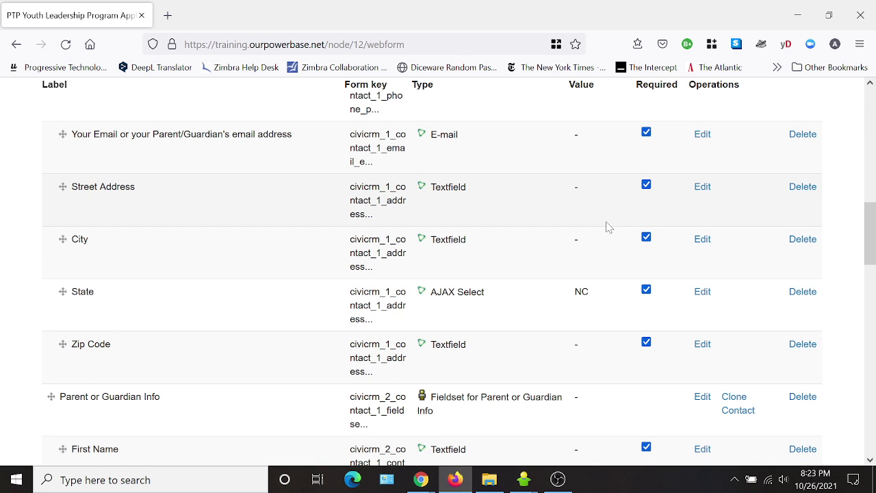
{"action": "scroll", "coordinate": [609, 226], "scroll_direction": "down", "scroll_amount": 11}
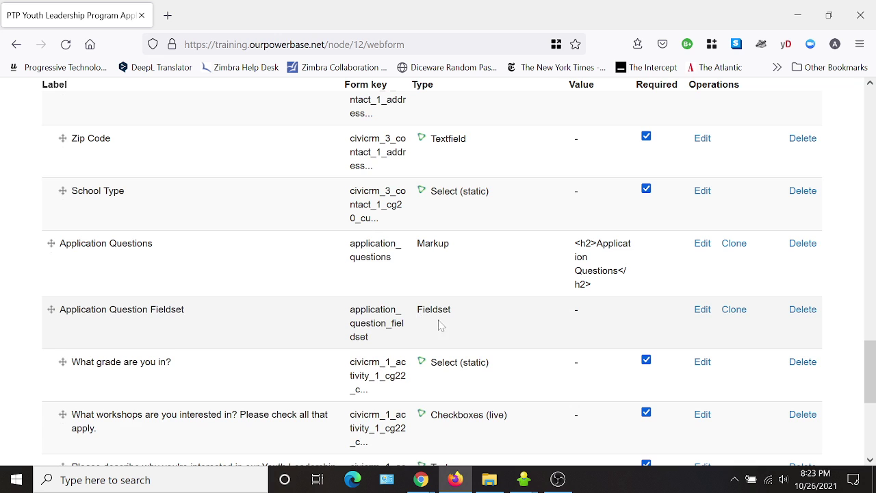
{"action": "scroll", "coordinate": [440, 325], "scroll_direction": "down", "scroll_amount": 4}
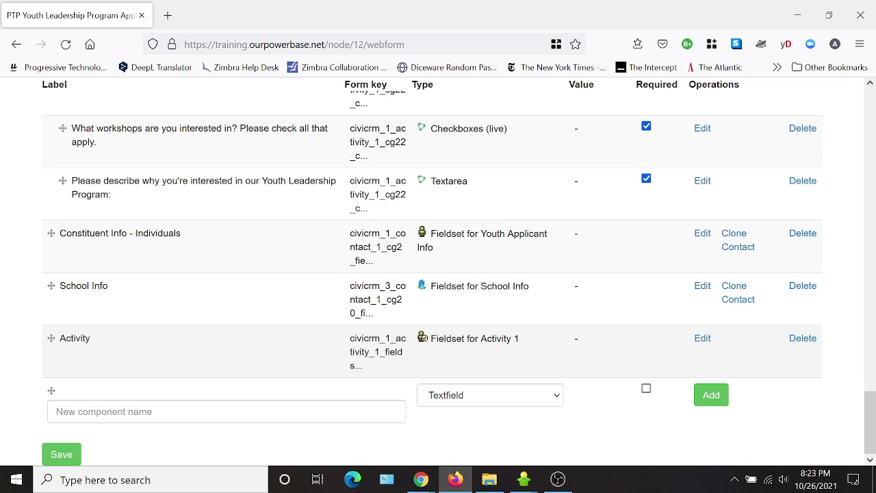
{"action": "scroll", "coordinate": [518, 309], "scroll_direction": "up", "scroll_amount": 20}
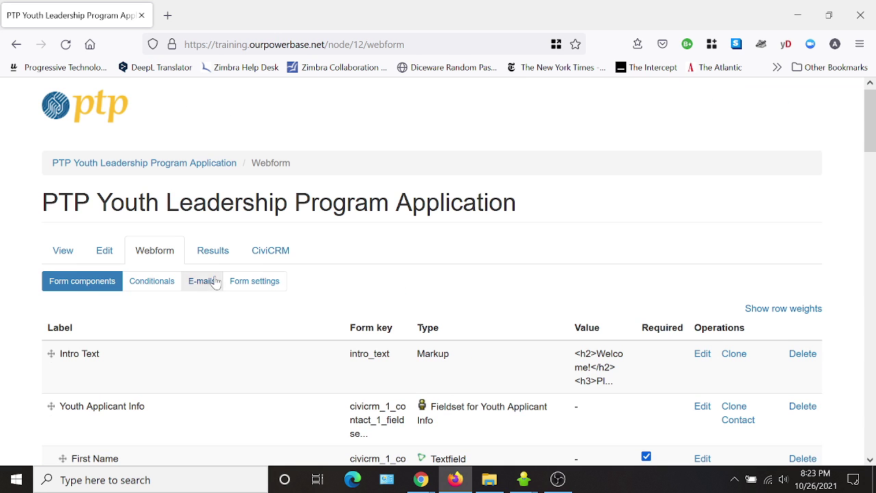
{"action": "left_click", "coordinate": [158, 255]}
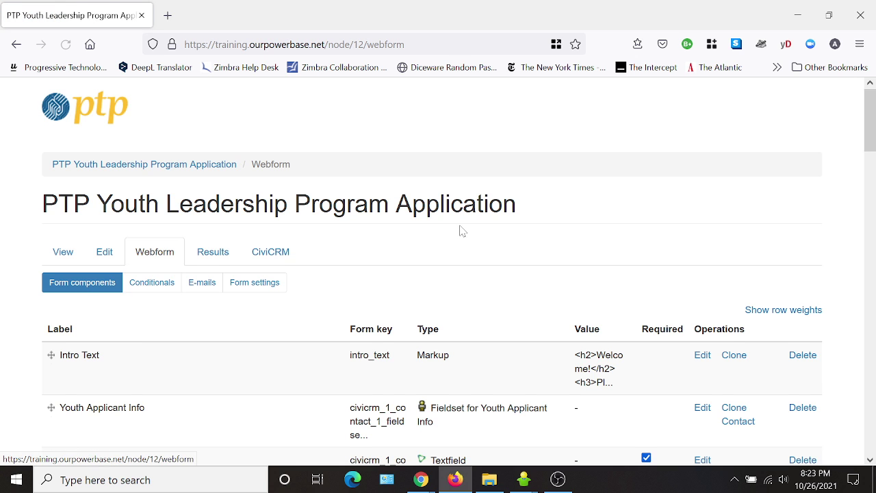
Add a new Textarea component labelled "How did you find out about this program?" to the form
{"action": "scroll", "coordinate": [462, 231], "scroll_direction": "down", "scroll_amount": 20}
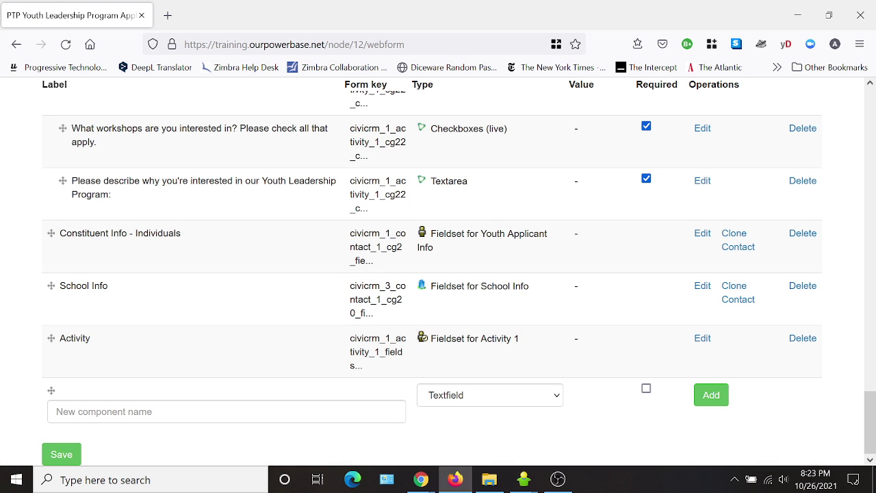
{"action": "left_click", "coordinate": [56, 411]}
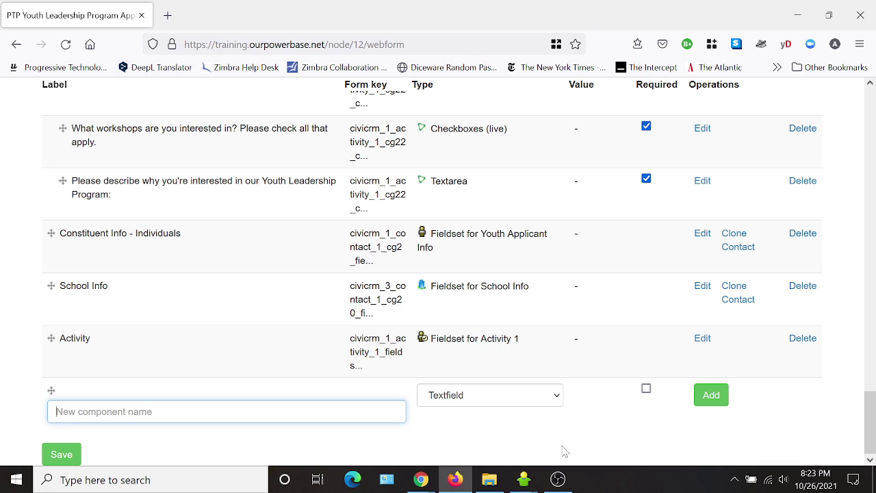
{"action": "type", "text": "How"}
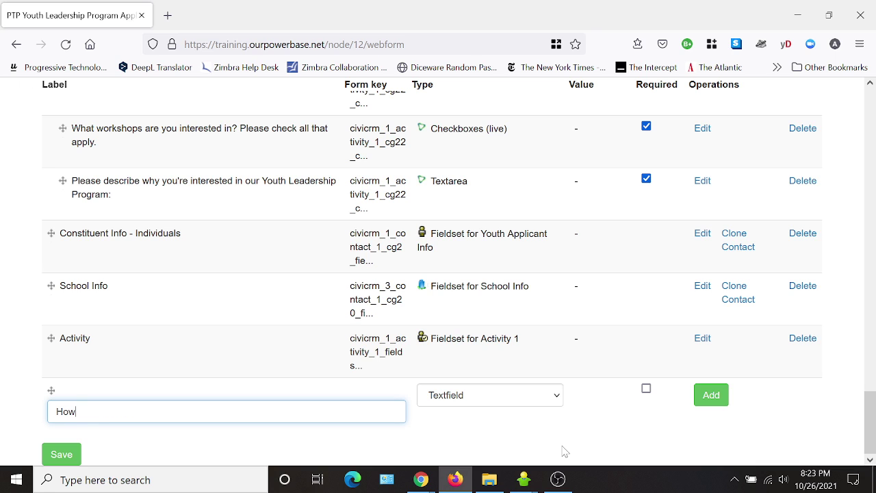
{"action": "type", "text": " did you find out about this p"}
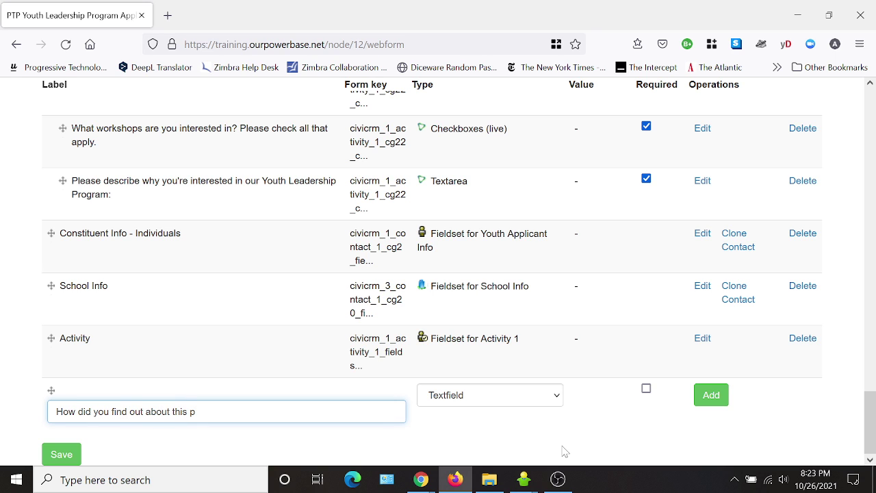
{"action": "type", "text": "rogram?"}
{"action": "left_click", "coordinate": [541, 400]}
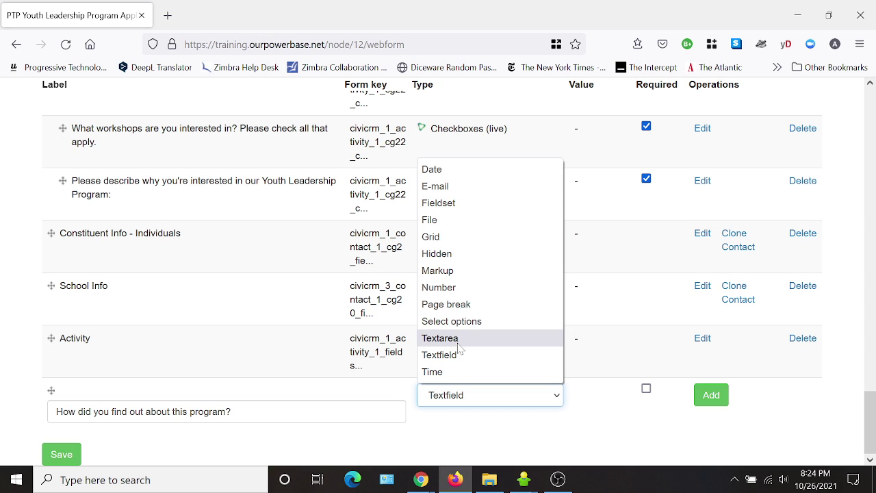
{"action": "left_click", "coordinate": [461, 346]}
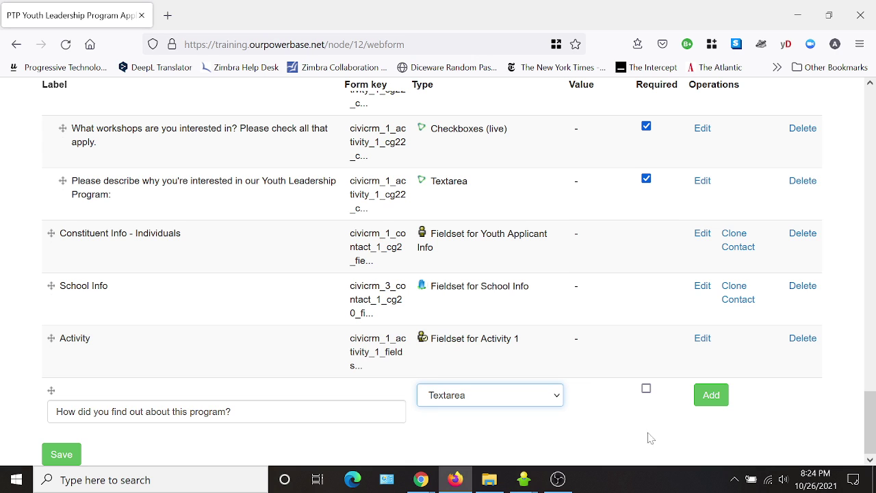
{"action": "left_click", "coordinate": [712, 404]}
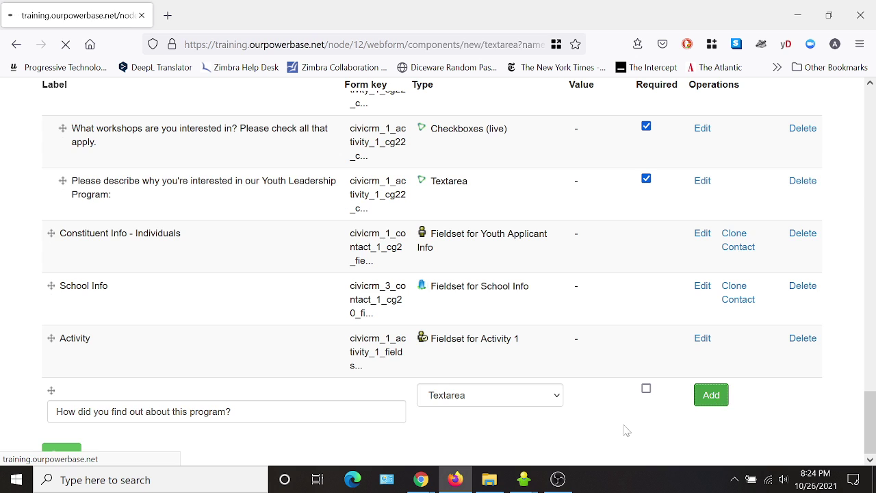
Check the new textarea component's settings and save it with the default options
{"action": "scroll", "coordinate": [401, 318], "scroll_direction": "down", "scroll_amount": 10}
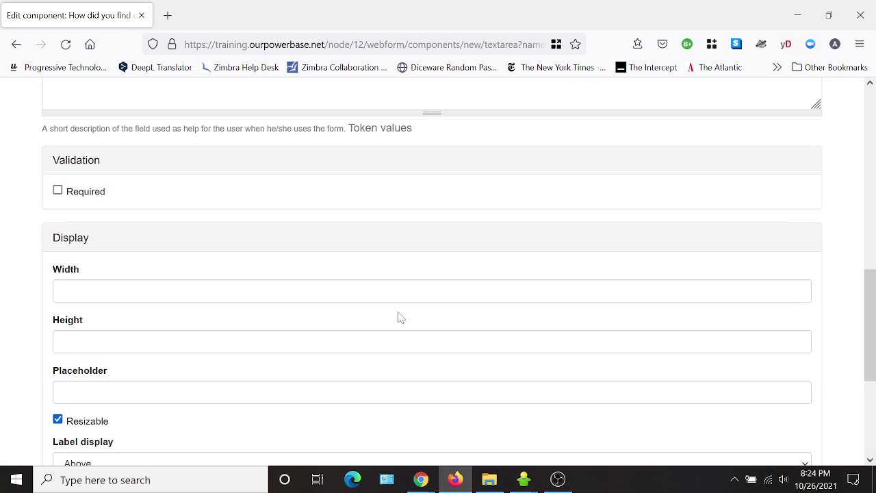
{"action": "scroll", "coordinate": [262, 211], "scroll_direction": "up", "scroll_amount": 10}
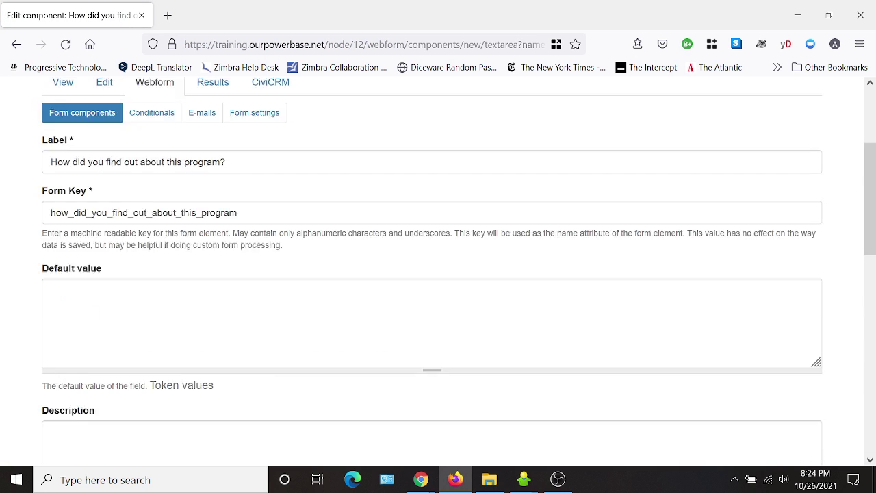
{"action": "scroll", "coordinate": [323, 284], "scroll_direction": "down", "scroll_amount": 15}
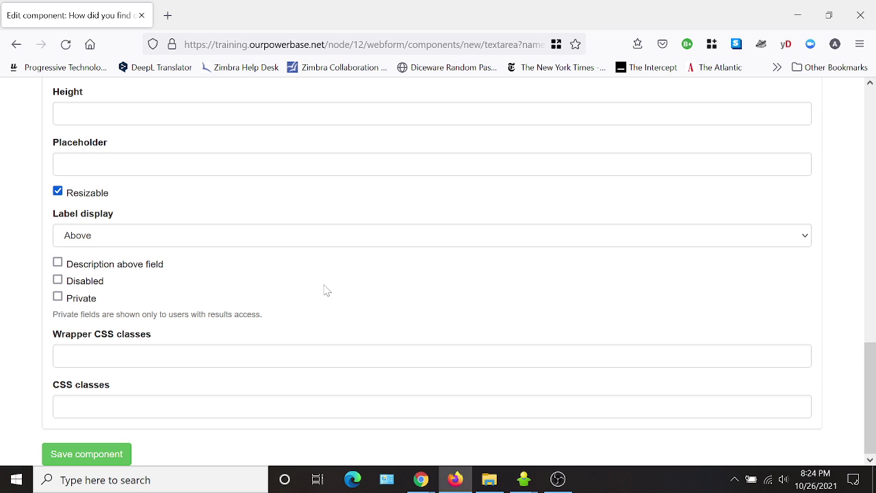
{"action": "left_click", "coordinate": [101, 456]}
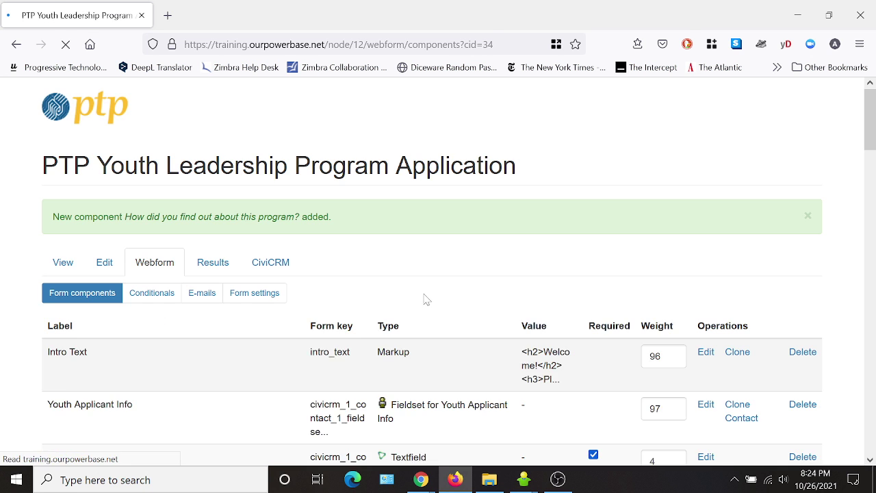
Move the "How did you find out about this program?" component directly above Constituent Info - Individuals and save the component order
{"action": "scroll", "coordinate": [413, 268], "scroll_direction": "down", "scroll_amount": 20}
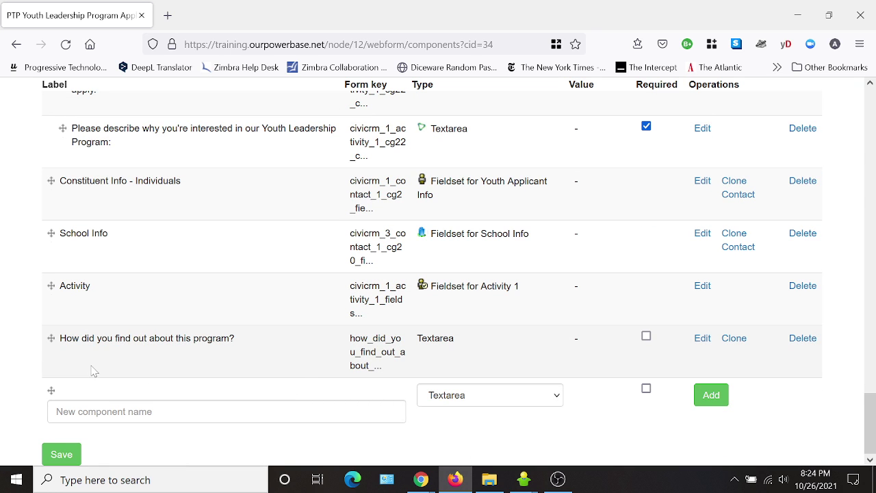
{"action": "scroll", "coordinate": [209, 239], "scroll_direction": "up", "scroll_amount": 3}
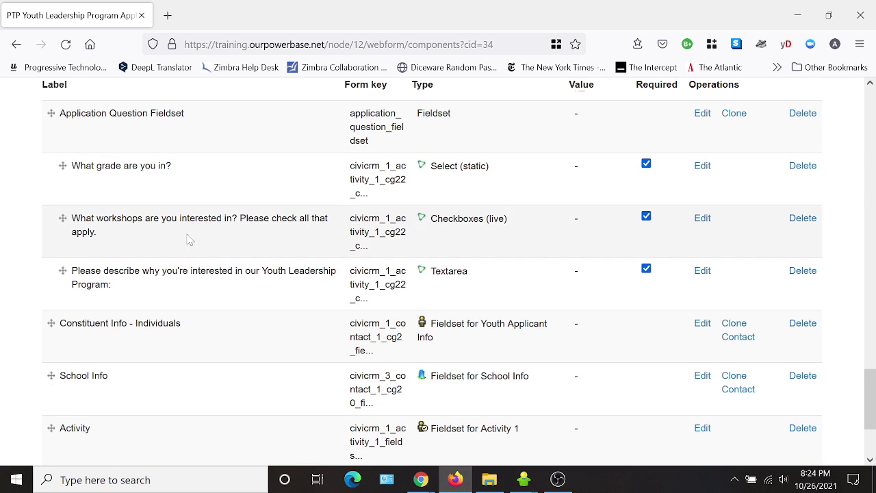
{"action": "scroll", "coordinate": [143, 421], "scroll_direction": "down", "scroll_amount": 3}
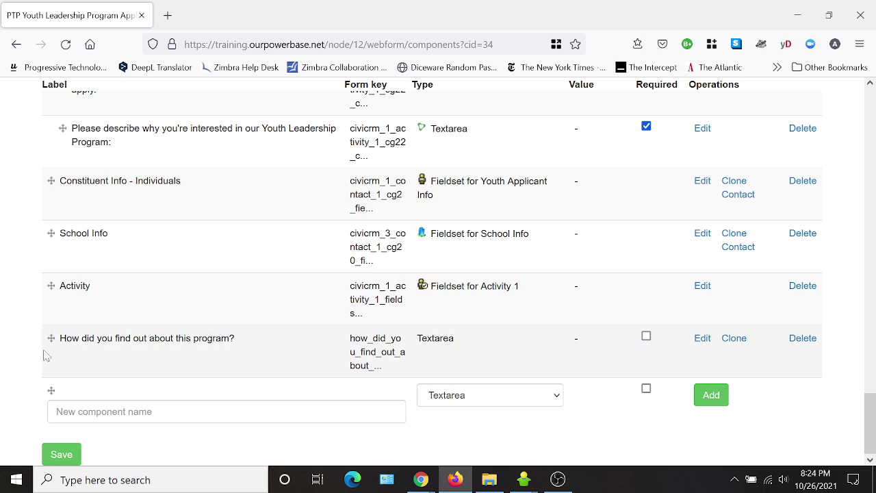
{"action": "mouse_move", "coordinate": [51, 338]}
{"action": "left_mouse_down"}
{"action": "mouse_move", "coordinate": [12, 199]}
{"action": "mouse_move", "coordinate": [6, 209]}
{"action": "left_mouse_up"}
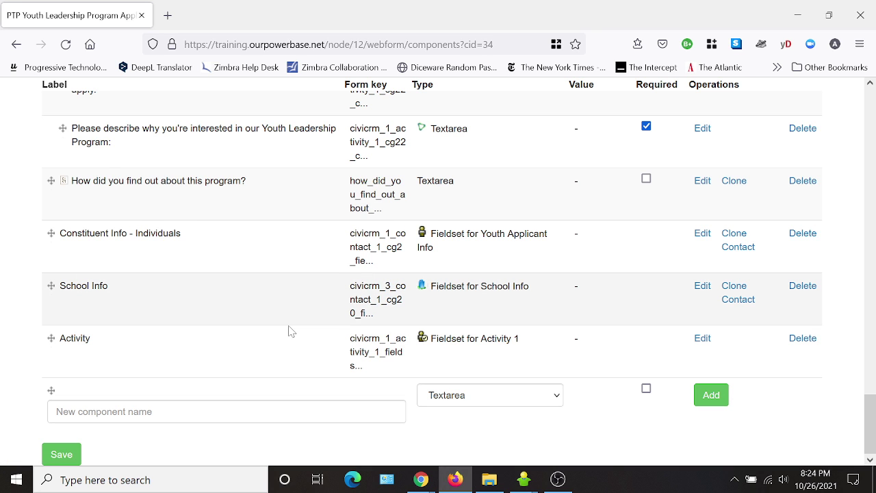
{"action": "left_click", "coordinate": [70, 455]}
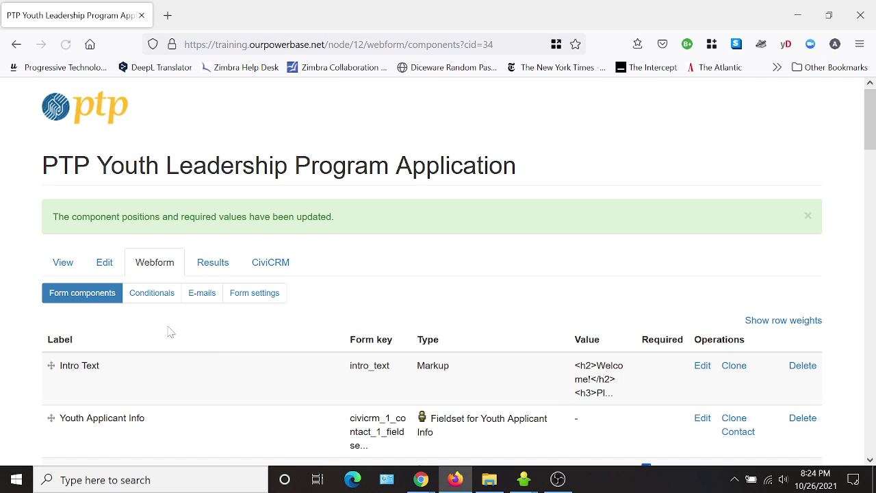
View the live application form and check where the new question sits below the application questions
{"action": "left_click", "coordinate": [63, 263]}
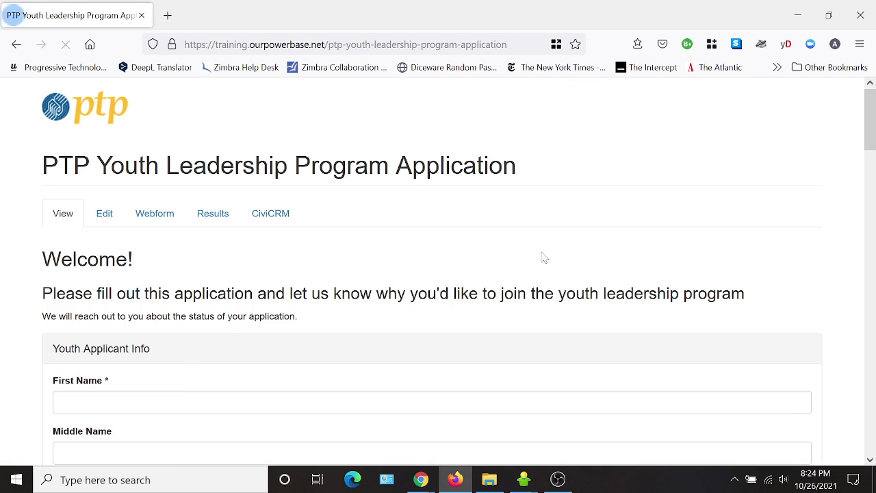
{"action": "scroll", "coordinate": [449, 260], "scroll_direction": "down", "scroll_amount": 20}
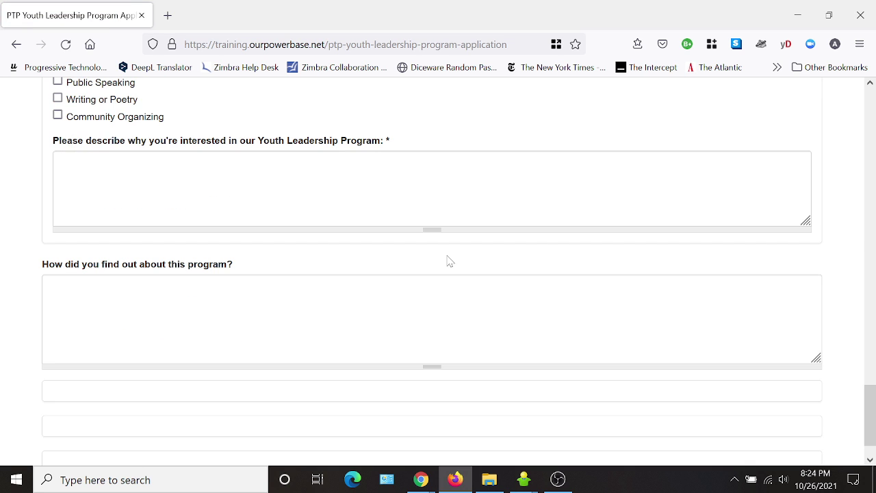
{"action": "scroll", "coordinate": [449, 260], "scroll_direction": "down", "scroll_amount": 1}
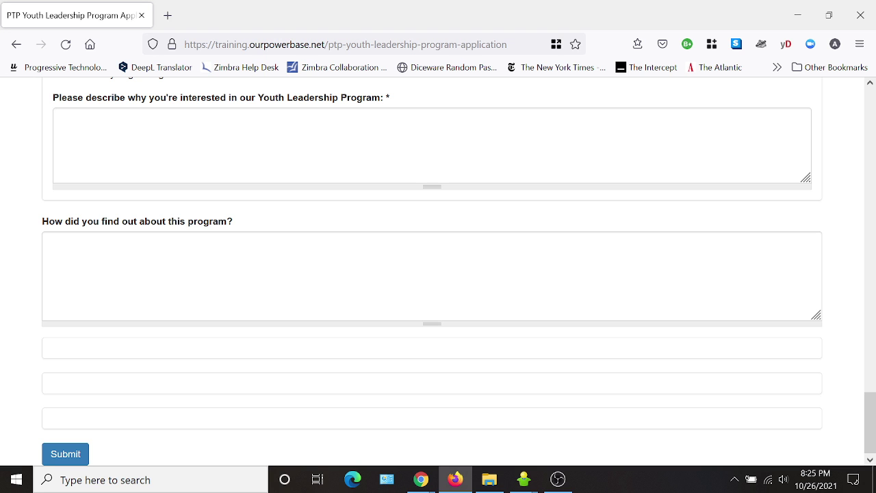
{"action": "scroll", "coordinate": [390, 354], "scroll_direction": "up", "scroll_amount": 20}
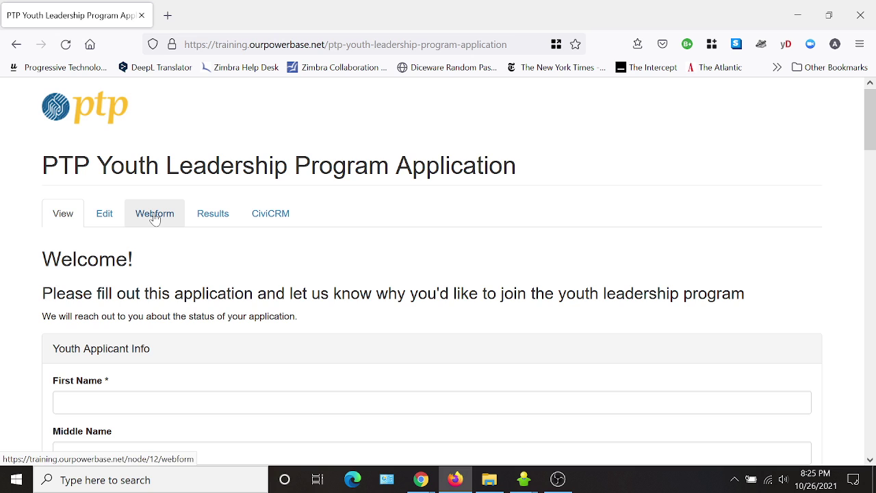
From the form's results, view the newest submission down to the new question and return to the submissions list
{"action": "left_click", "coordinate": [205, 212]}
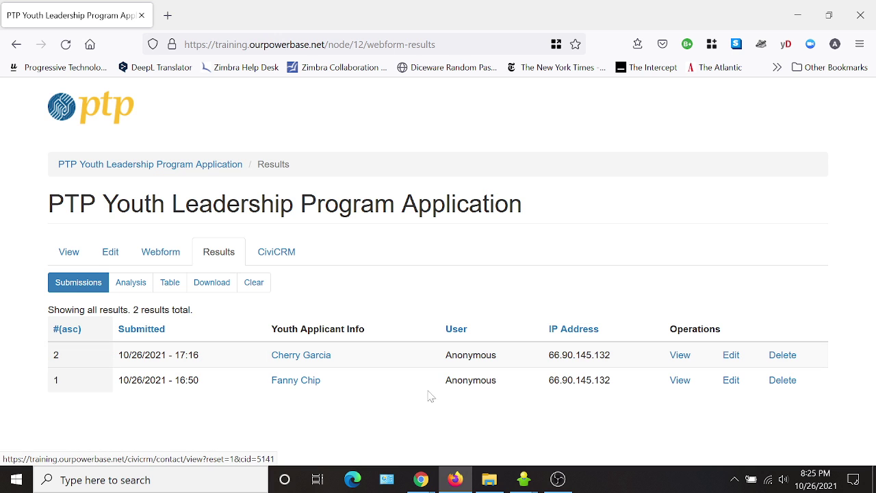
{"action": "left_click", "coordinate": [680, 355]}
{"action": "scroll", "coordinate": [319, 363], "scroll_direction": "down", "scroll_amount": 8}
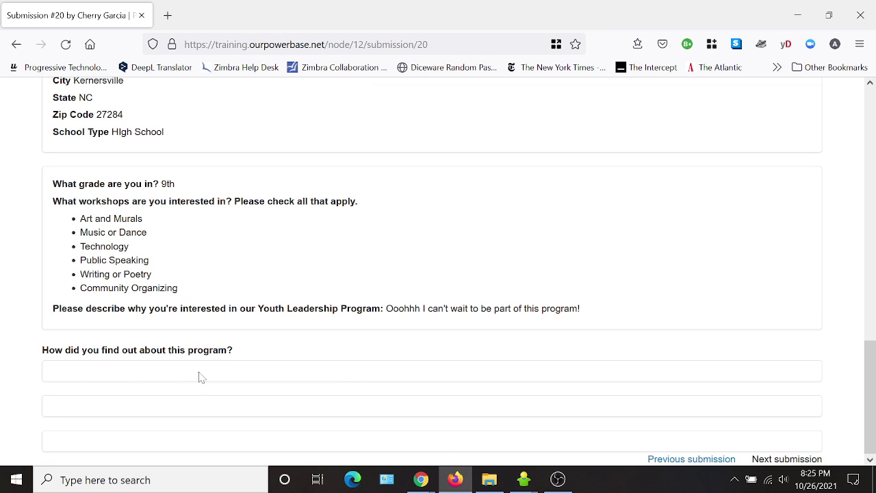
{"action": "scroll", "coordinate": [361, 349], "scroll_direction": "up", "scroll_amount": 10}
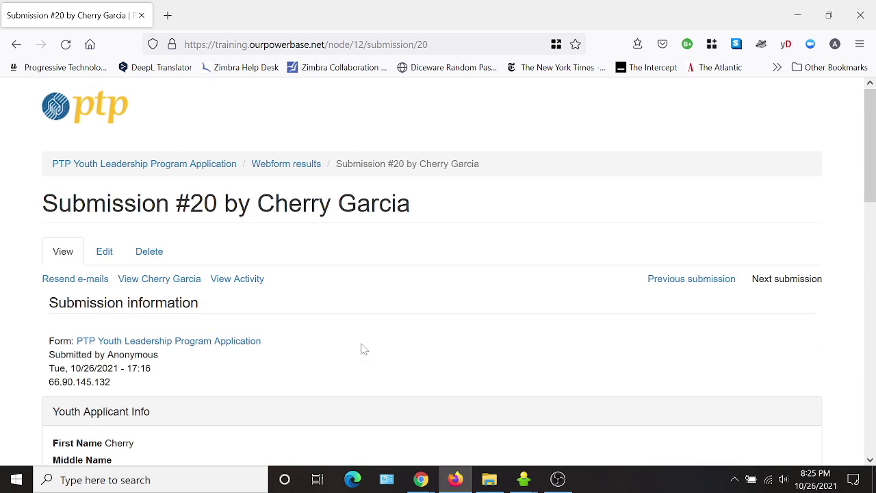
{"action": "left_click", "coordinate": [286, 165]}
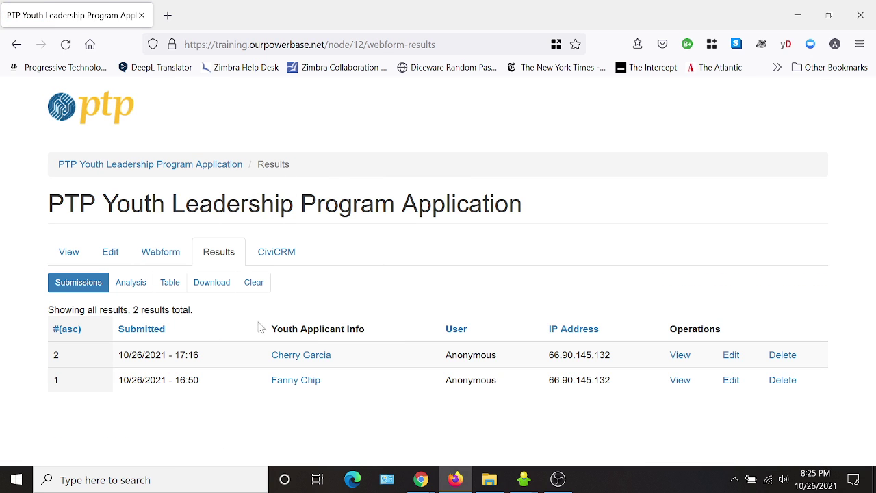
Show the form's results as a table, examine the columns through the last one for the new question's answers, and return to the start
{"action": "left_click", "coordinate": [170, 286]}
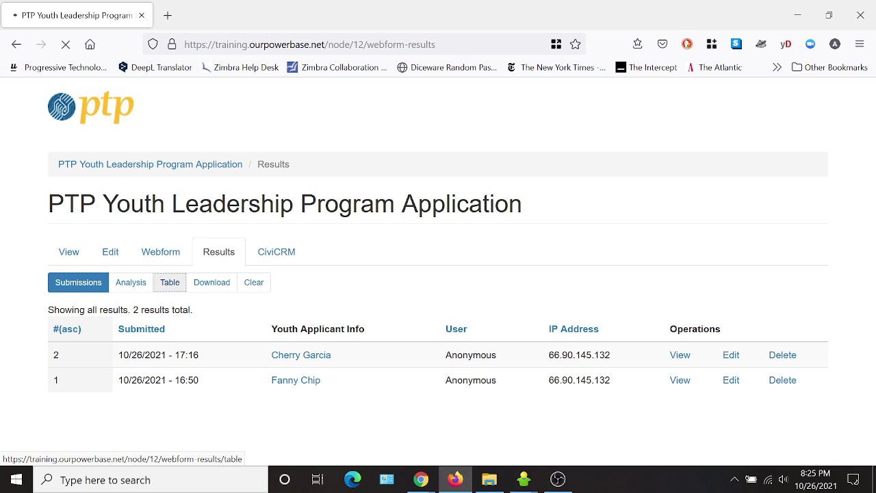
{"action": "scroll", "coordinate": [333, 386], "scroll_direction": "down", "scroll_amount": 3}
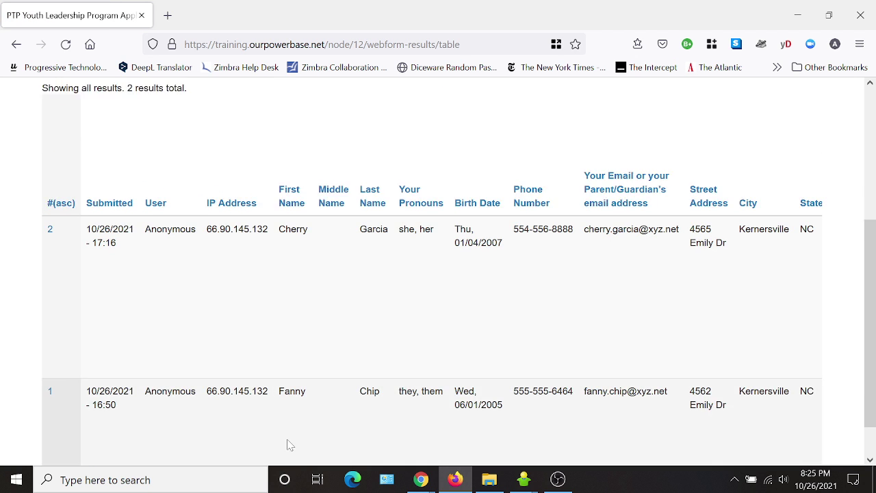
{"action": "left_click_drag", "start_coordinate": [260, 456], "coordinate": [735, 481]}
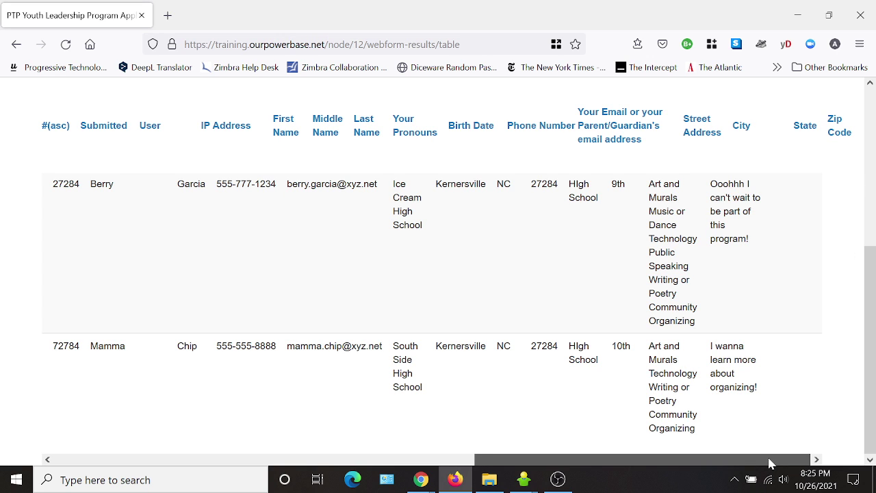
{"action": "left_click_drag", "start_coordinate": [770, 463], "coordinate": [862, 488]}
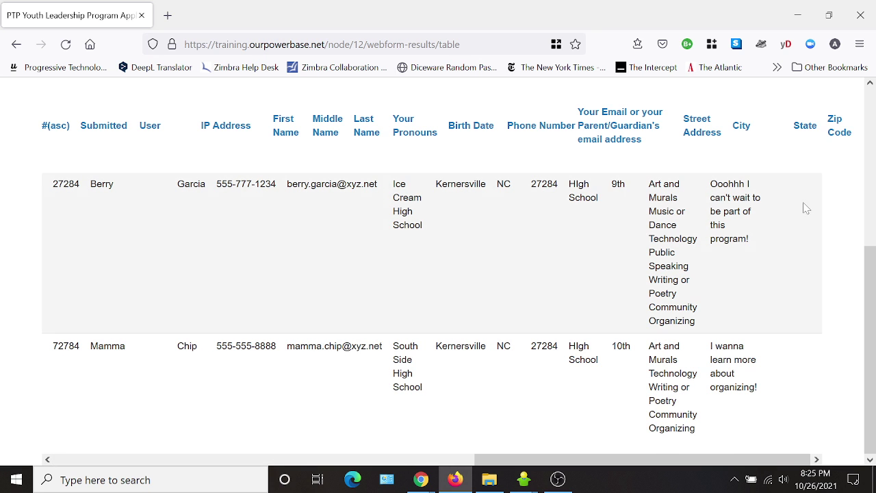
{"action": "left_click_drag", "start_coordinate": [489, 459], "coordinate": [94, 427]}
{"action": "scroll", "coordinate": [94, 427], "scroll_direction": "up", "scroll_amount": 5}
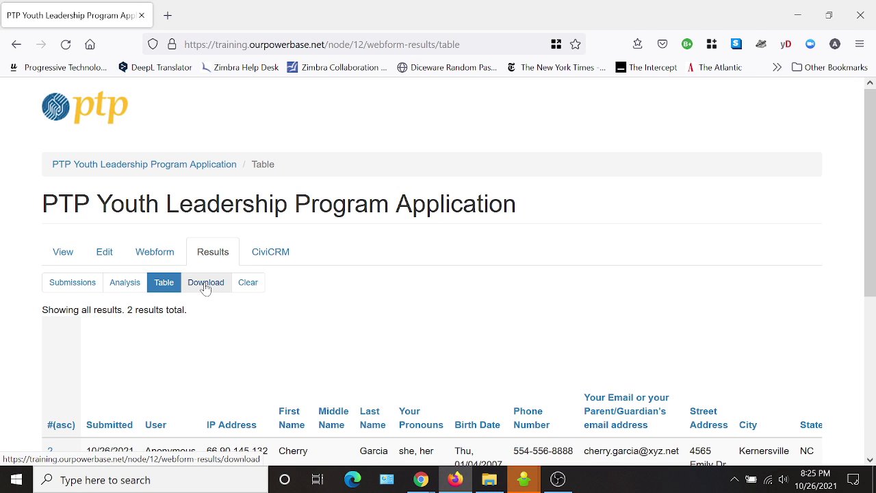
Open the live application form and view the "How did you find out about this program?" question near its end
{"action": "left_click", "coordinate": [63, 252]}
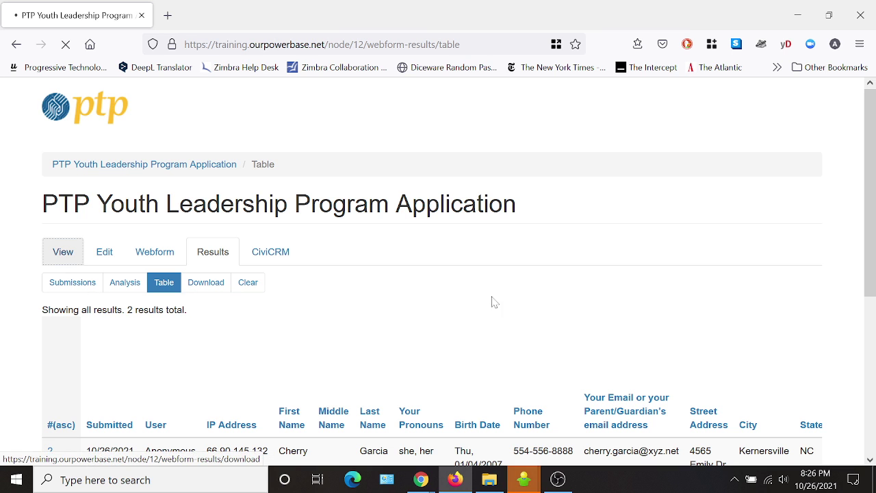
{"action": "scroll", "coordinate": [423, 335], "scroll_direction": "down", "scroll_amount": 5}
{"action": "scroll", "coordinate": [424, 335], "scroll_direction": "down", "scroll_amount": 15}
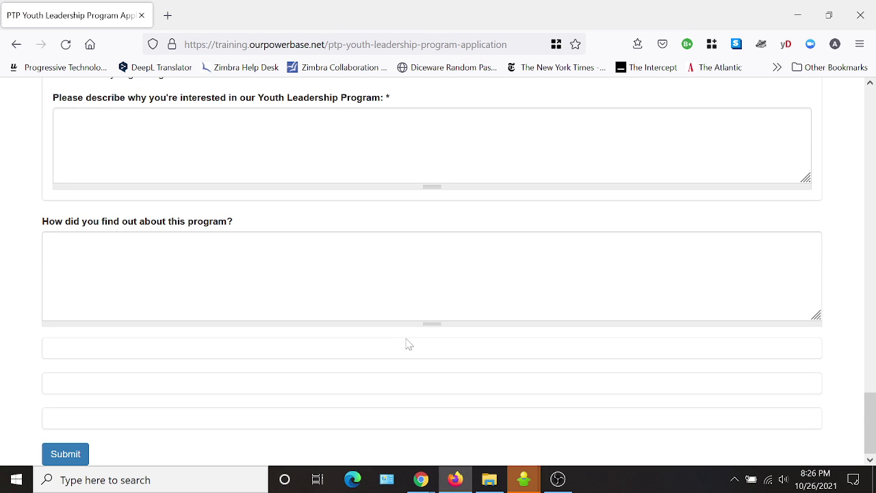